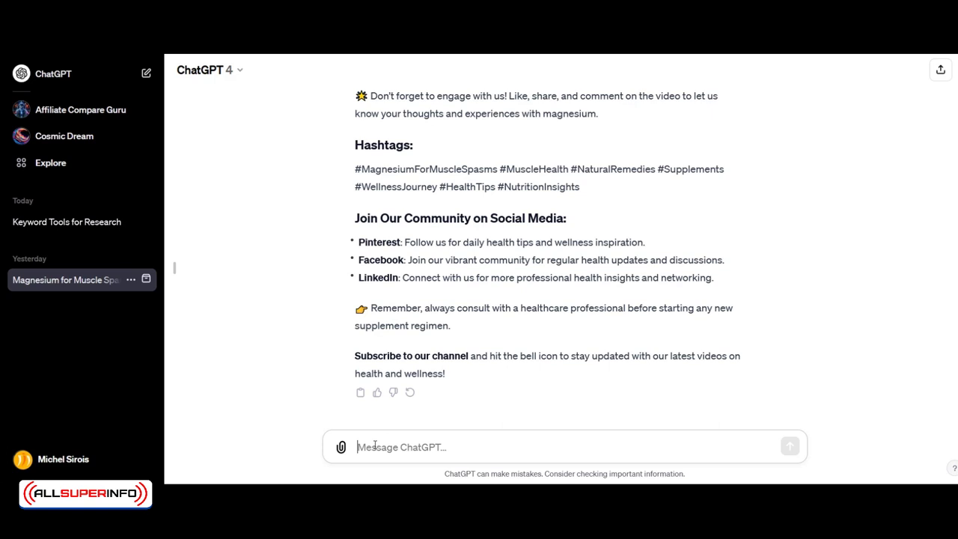
# - Draft a prompt asking for a Pinterest pin description that starts with the keyword and ends with a read-the-article link
pyautogui.write('Wri')
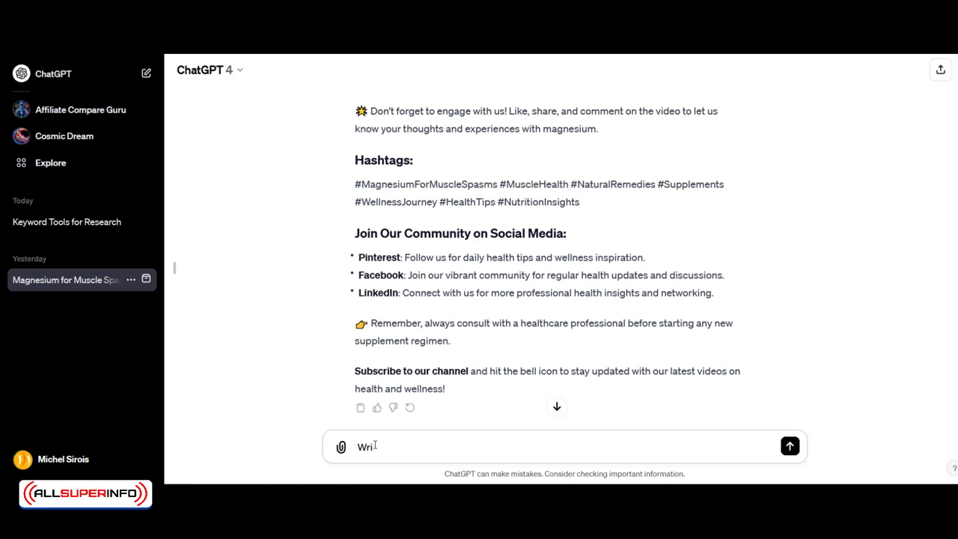
pyautogui.write('te a pinterest description for my ')
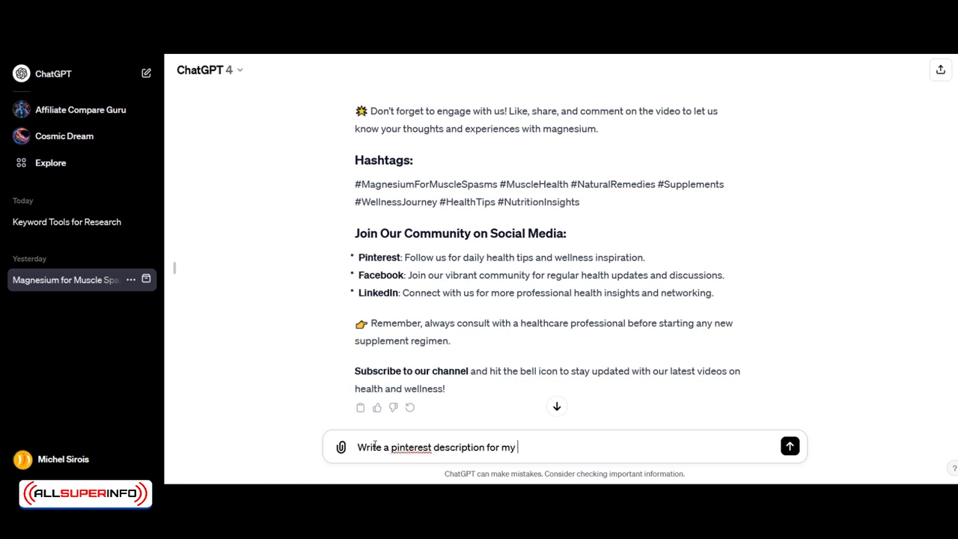
pyautogui.write('pin. Use my keyword at the be')
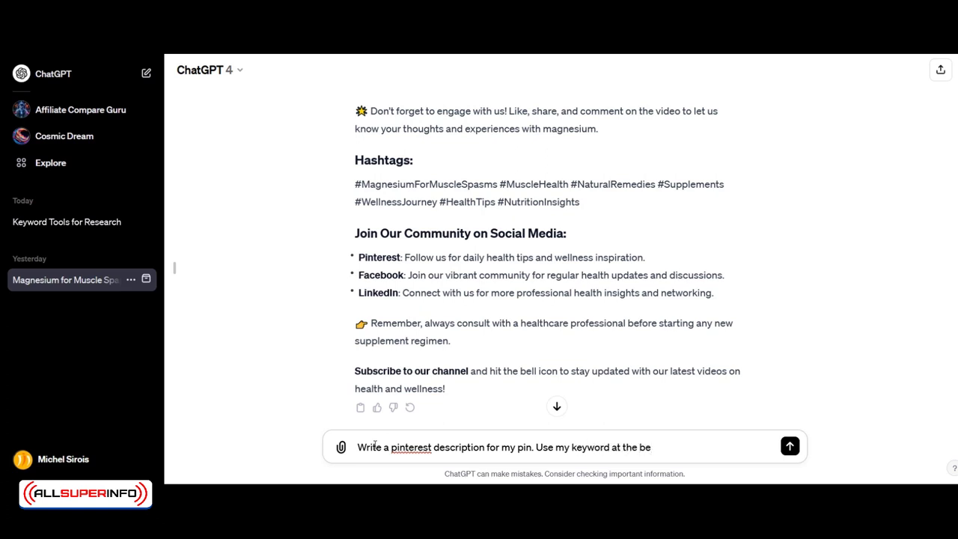
pyautogui.write('ginning and add a litt')
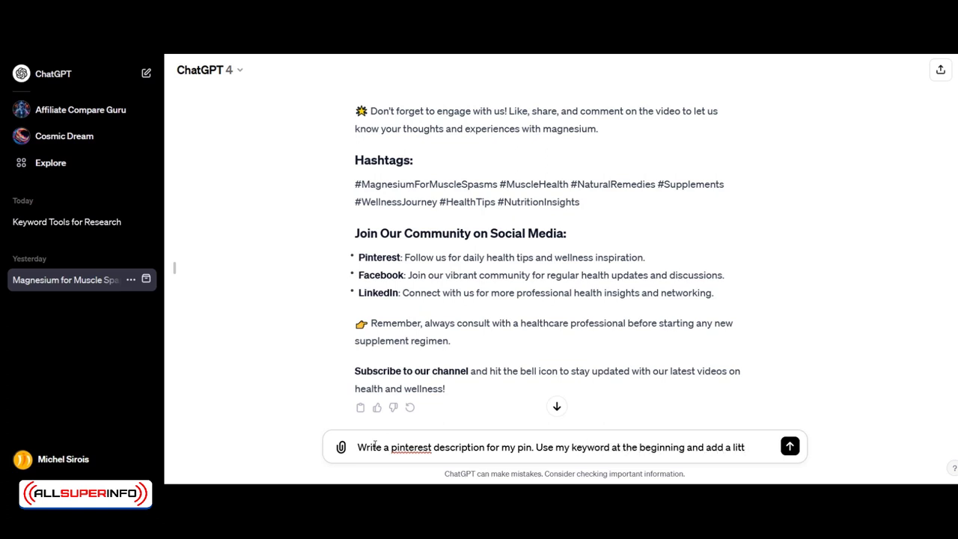
pyautogui.write('le call to ac')
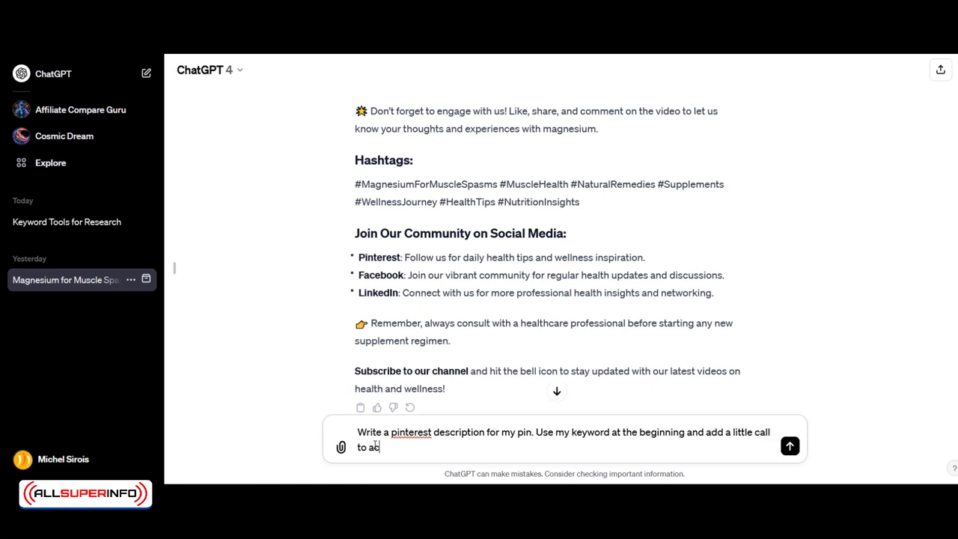
pyautogui.write('tion to go read my article. ')
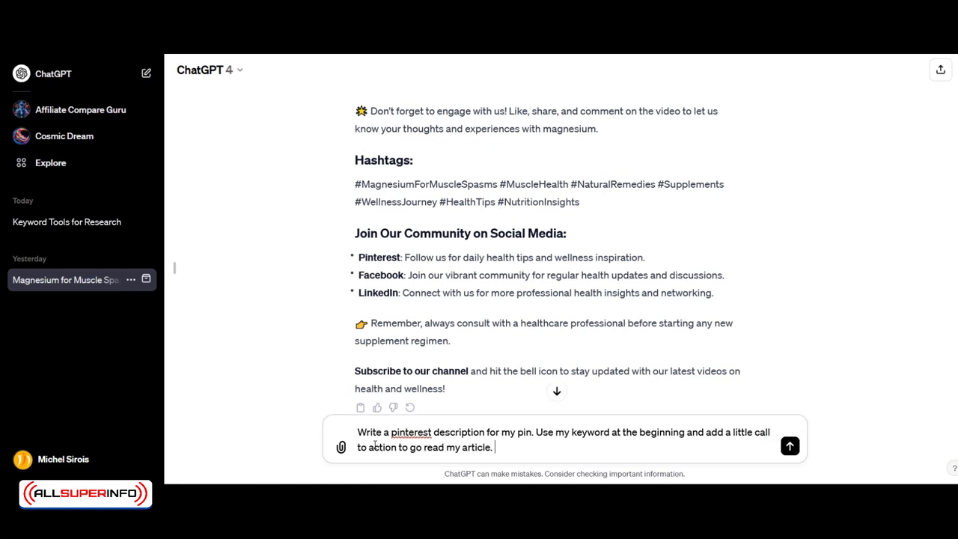
pyautogui.write('Make sure sure you wri')
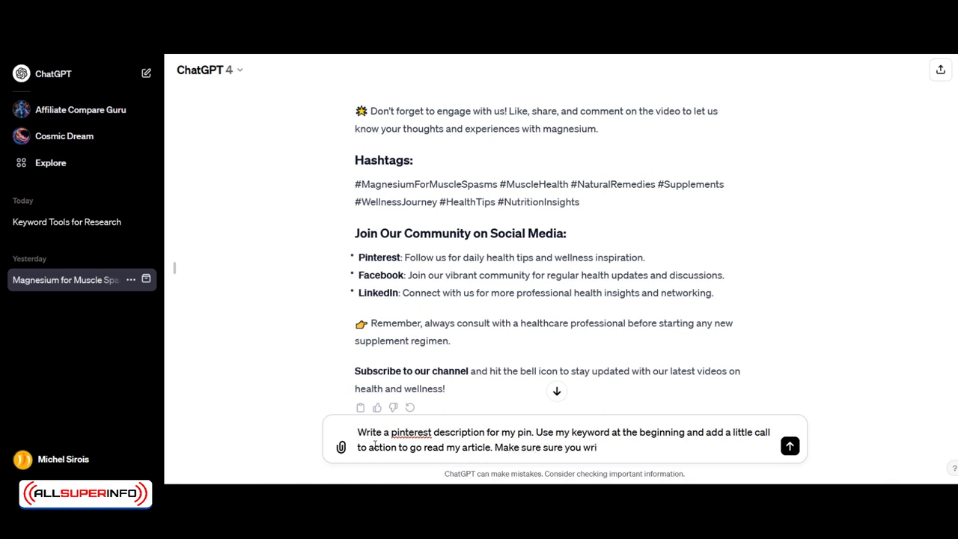
pyautogui.write('te under 500 characters.')
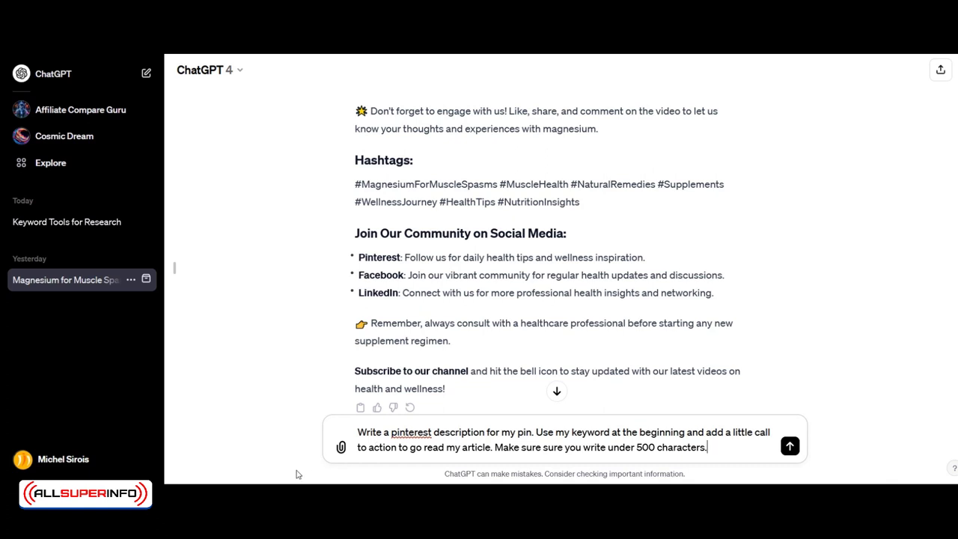
# - Send the Pinterest request and copy the generated pin description
pyautogui.click(790, 447)
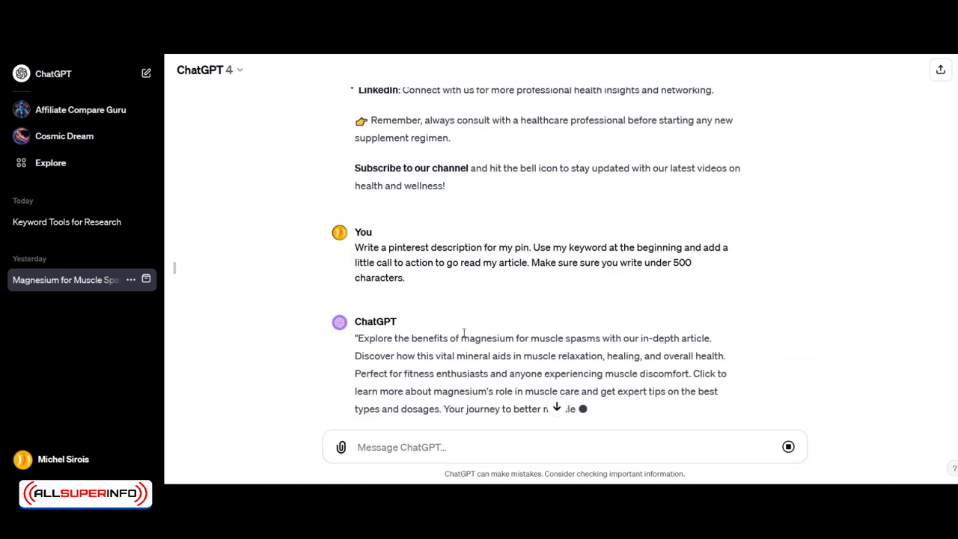
pyautogui.moveTo(354, 337); pyautogui.dragTo(582, 337)
pyautogui.moveTo(460, 337); pyautogui.dragTo(602, 338)
pyautogui.tripleClick(366, 336)
pyautogui.scroll(-1, 366, 336)
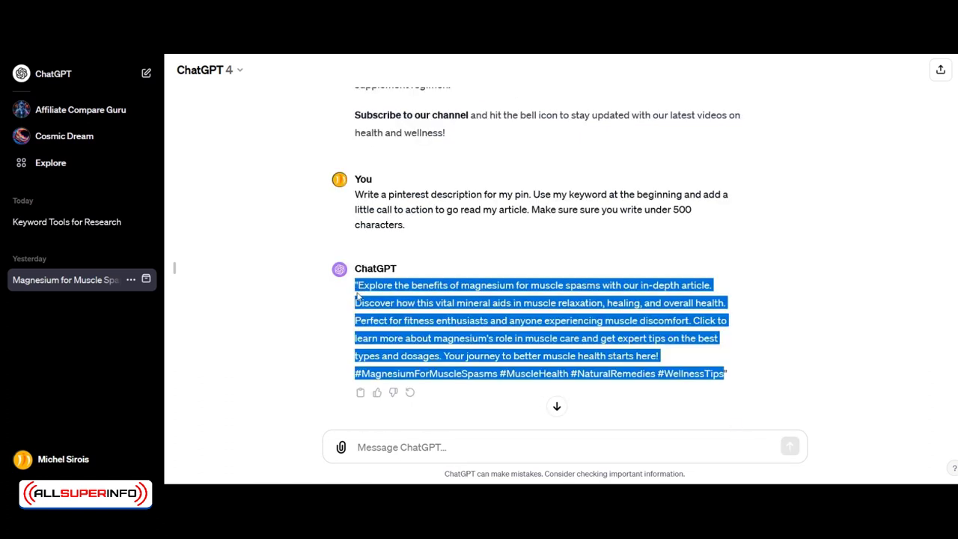
pyautogui.rightClick(367, 291)
pyautogui.click(388, 302)
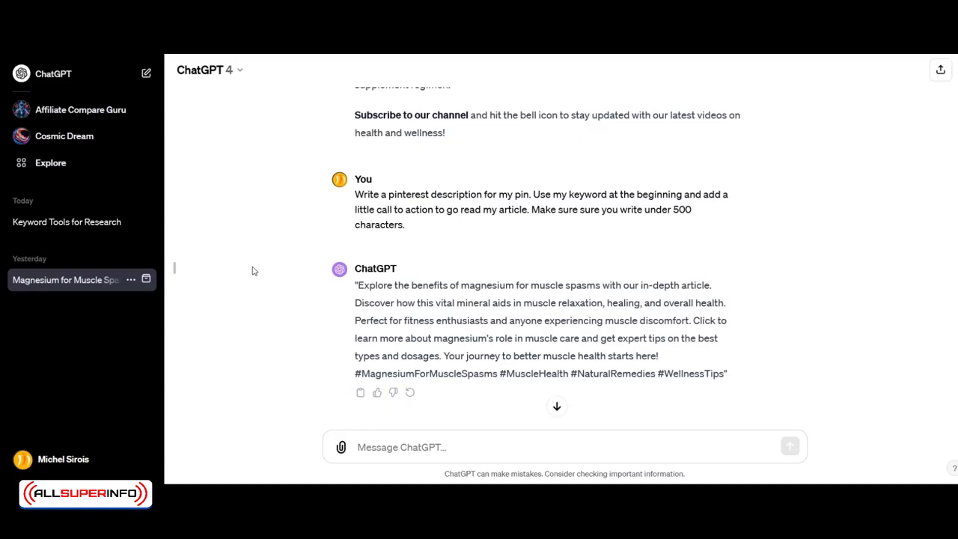
# - Paste the Facebook post request into the message box
pyautogui.click(390, 450)
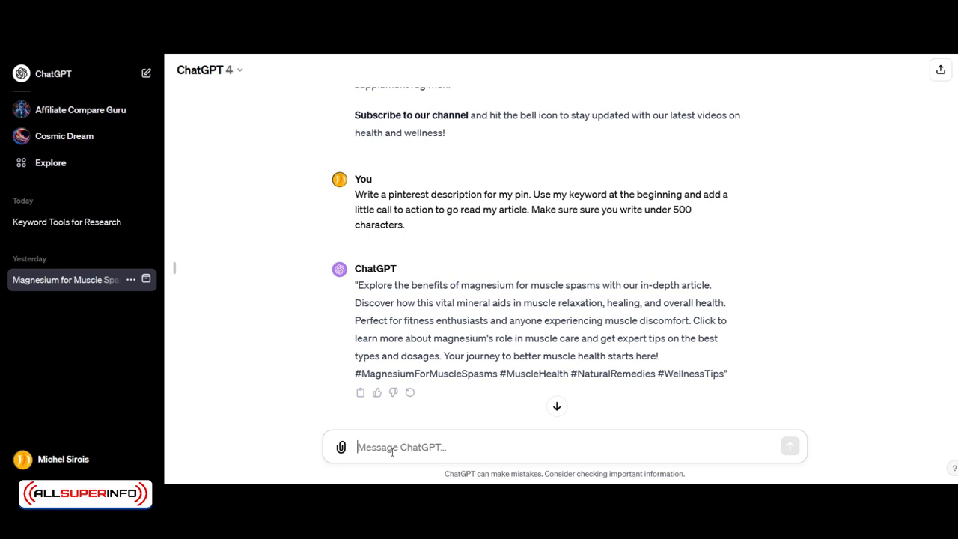
pyautogui.hotkey('ctrl', 'v')
pyautogui.click(479, 432)
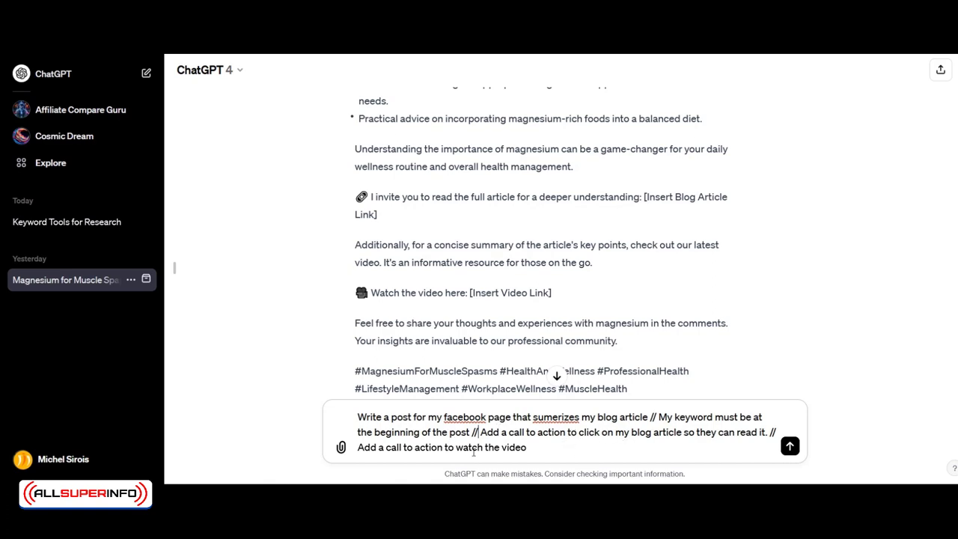
pyautogui.click(790, 446)
pyautogui.moveTo(355, 194); pyautogui.dragTo(497, 194)
pyautogui.click(291, 276)
pyautogui.scroll(-1, 241, 327)
pyautogui.scroll(-2, 242, 327)
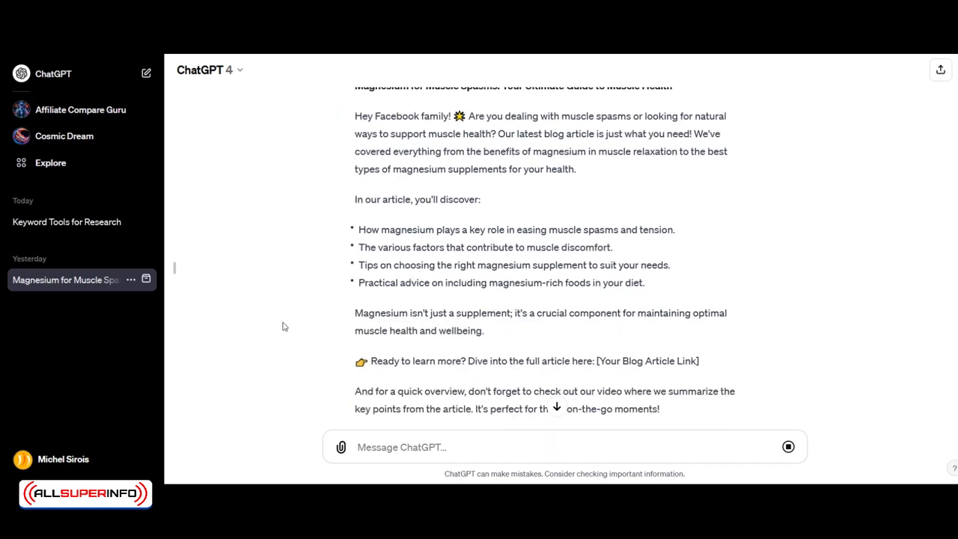
pyautogui.scroll(-2, 284, 327)
pyautogui.moveTo(413, 283); pyautogui.dragTo(556, 285)
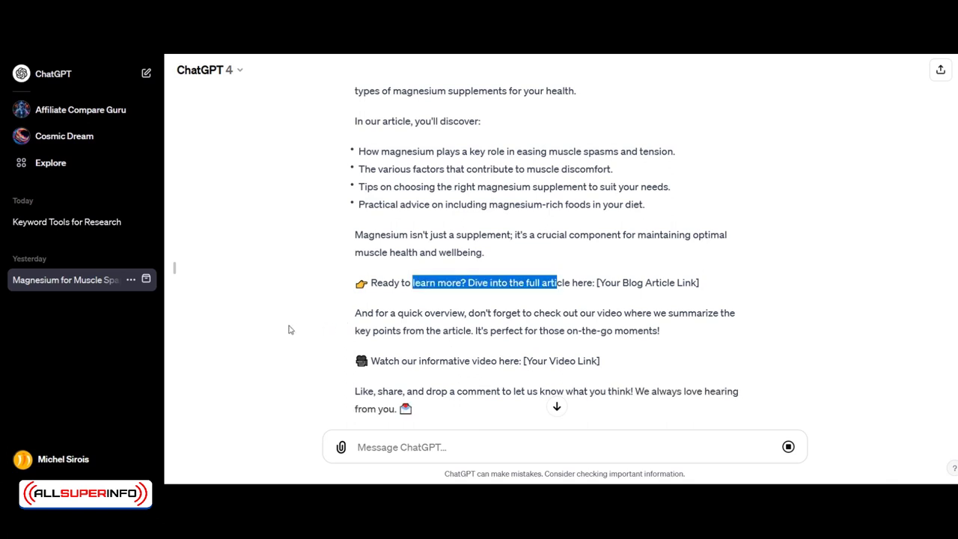
pyautogui.scroll(-1, 285, 337)
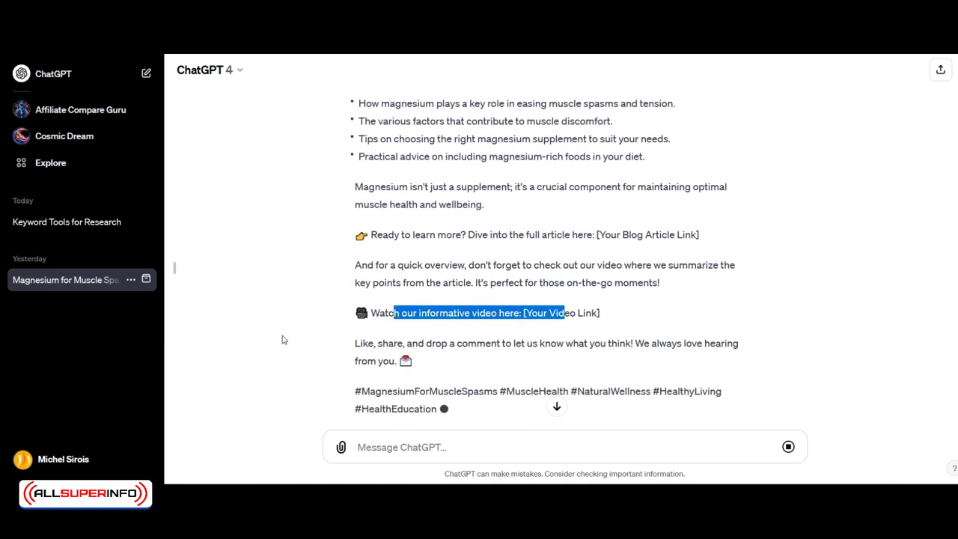
pyautogui.scroll(-1, 283, 340)
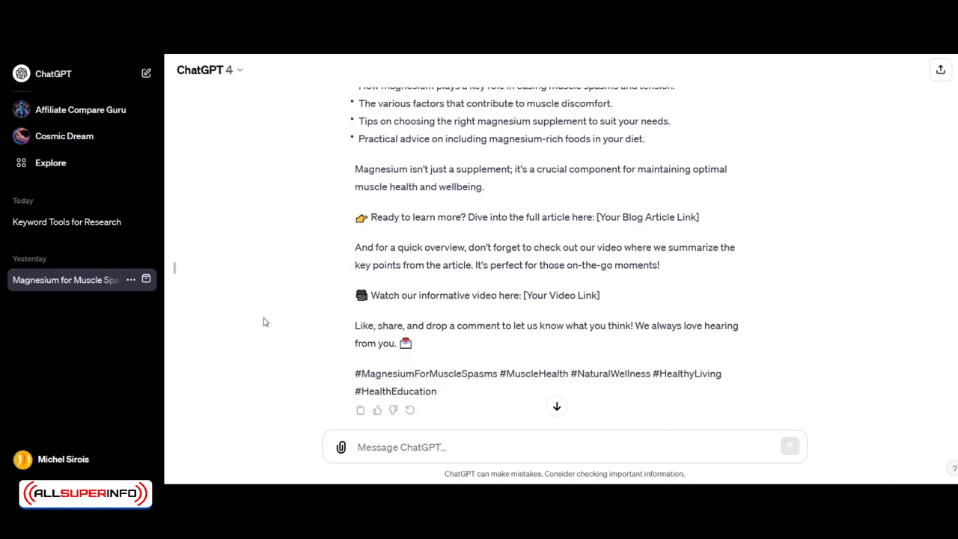
pyautogui.moveTo(439, 389)
pyautogui.mouseDown()
pyautogui.moveTo(352, 323)
pyautogui.moveTo(352, 278)
pyautogui.mouseUp()
pyautogui.scroll(5, 397, 366)
pyautogui.scroll(2, 352, 322)
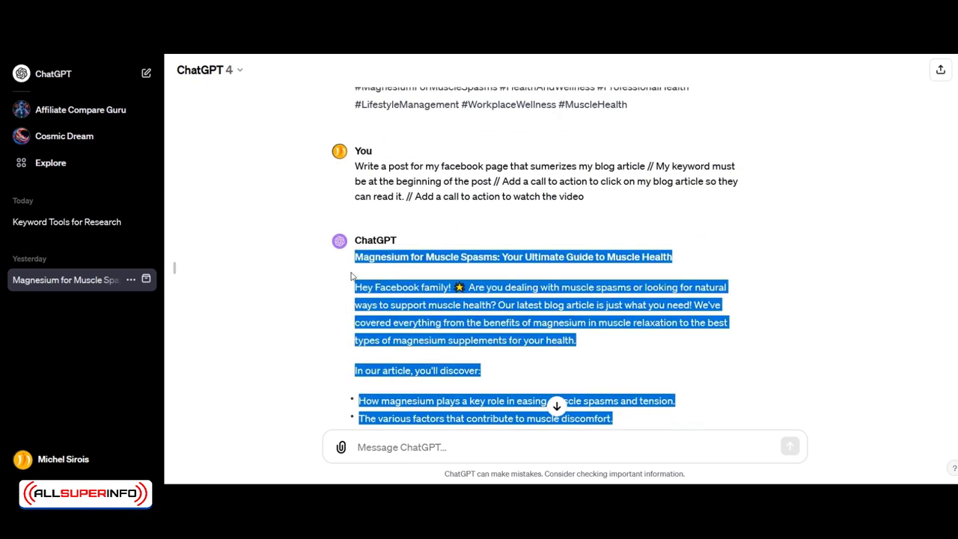
pyautogui.click(269, 300)
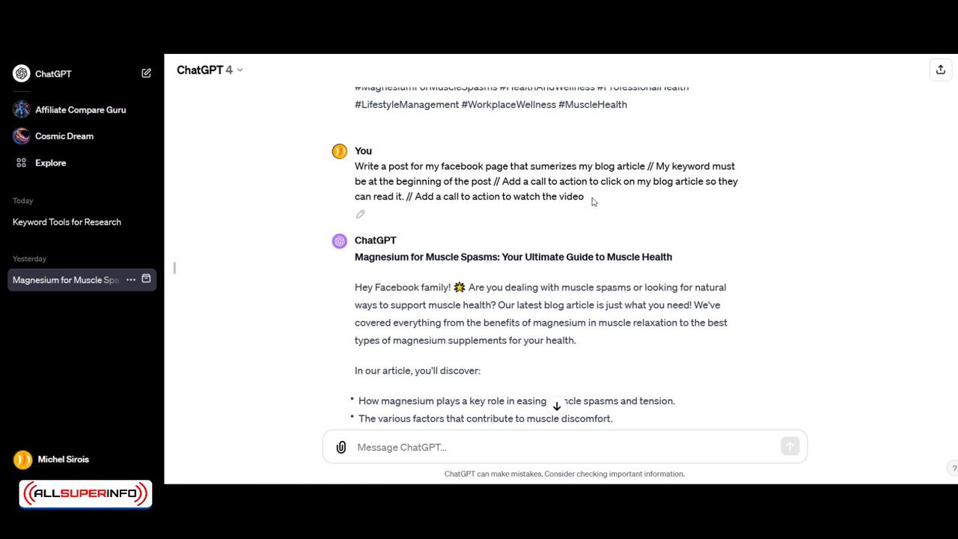
pyautogui.moveTo(593, 198); pyautogui.dragTo(513, 196)
# - Copy the Facebook post request into a new message and replace 'facebook' with 'linkedin'
pyautogui.tripleClick(397, 181)
pyautogui.rightClick(389, 177)
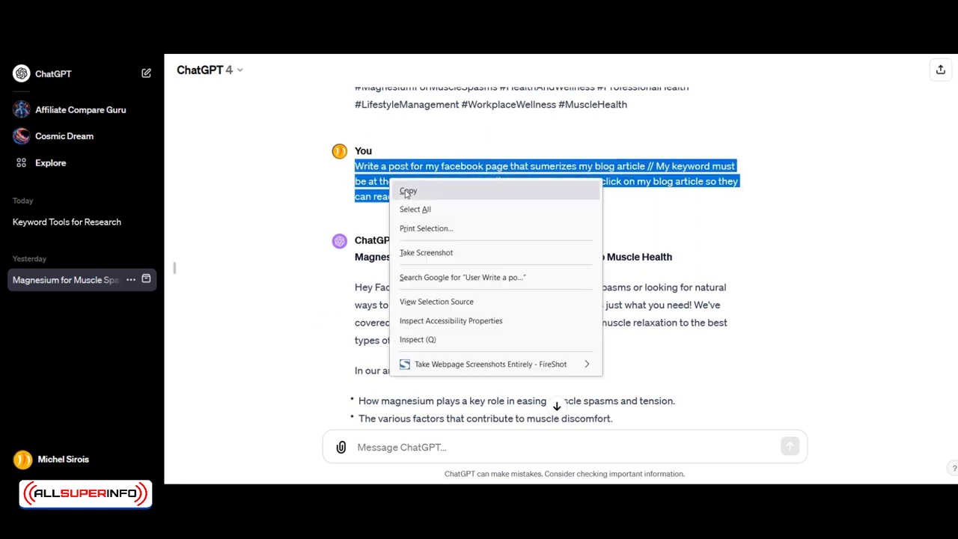
pyautogui.click(407, 189)
pyautogui.hotkey('ctrl', 'v')
pyautogui.doubleClick(456, 417)
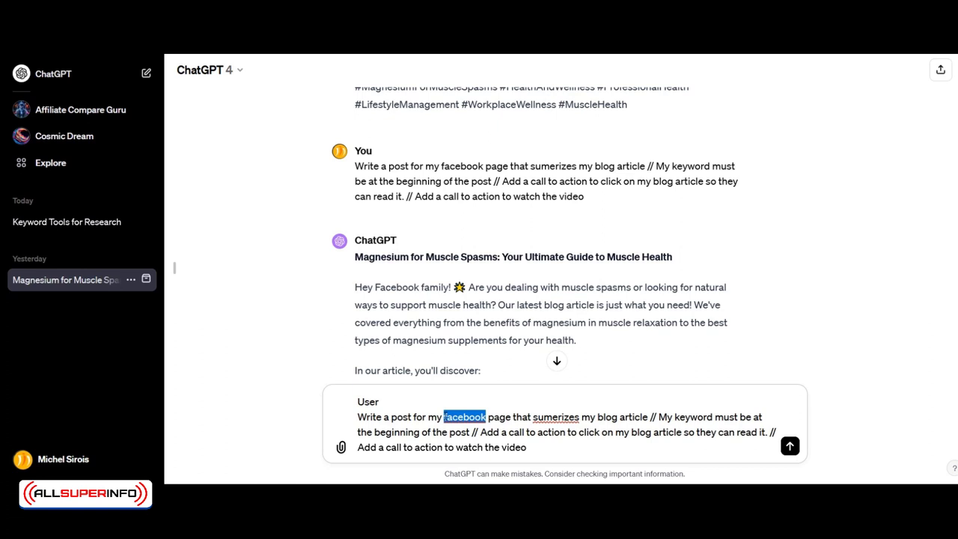
pyautogui.write('linked')
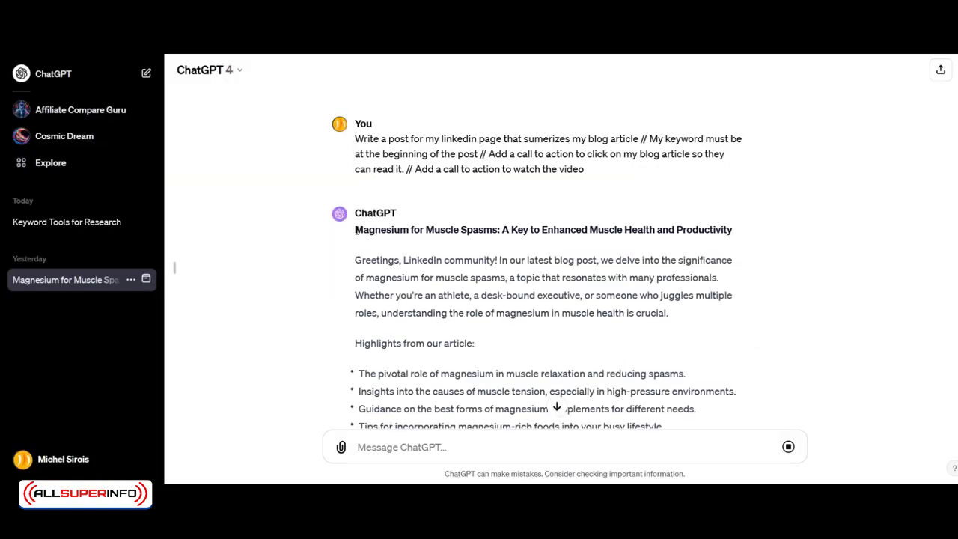
# - Highlight the keyword that opens the LinkedIn post and scroll through the reply
pyautogui.moveTo(356, 230); pyautogui.dragTo(497, 230)
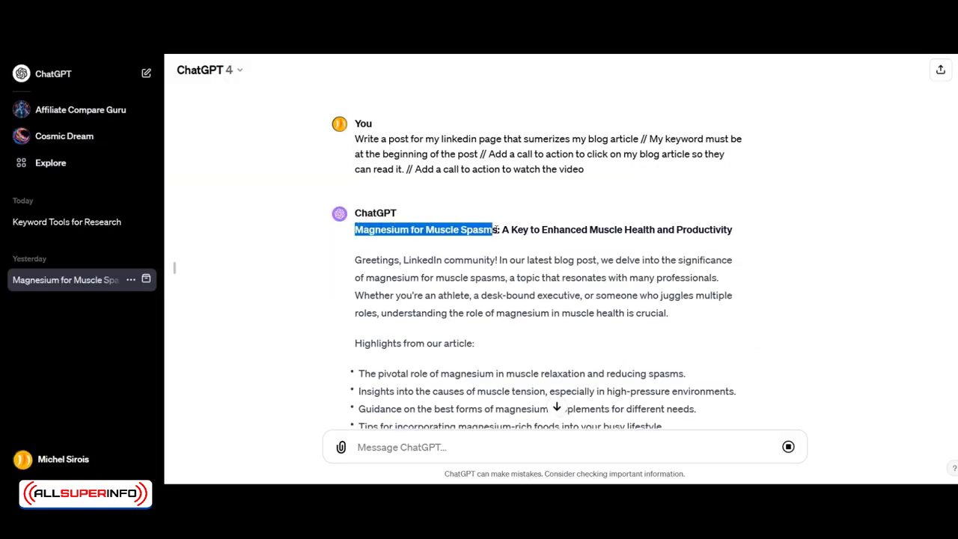
pyautogui.click(343, 268)
pyautogui.scroll(-3, 343, 269)
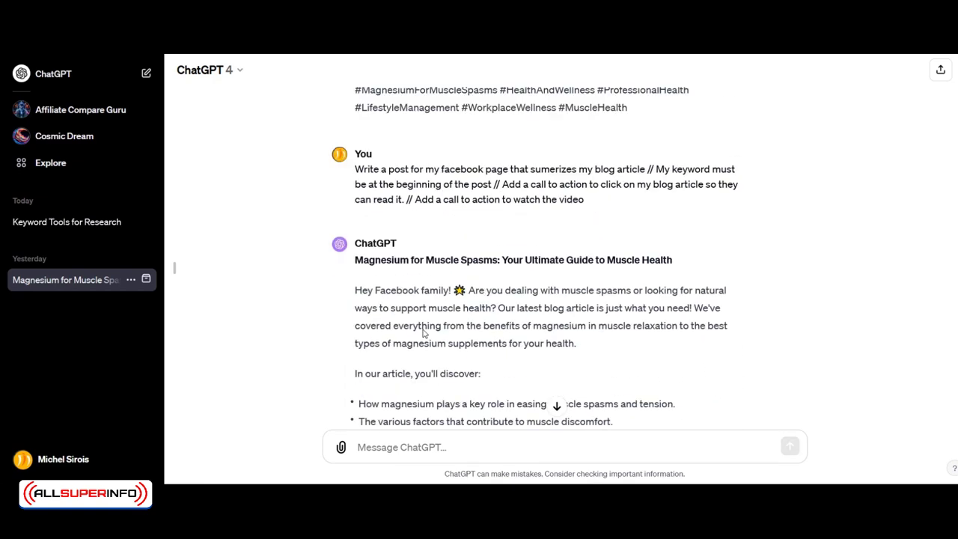
pyautogui.scroll(1, 424, 334)
pyautogui.scroll(-4, 399, 286)
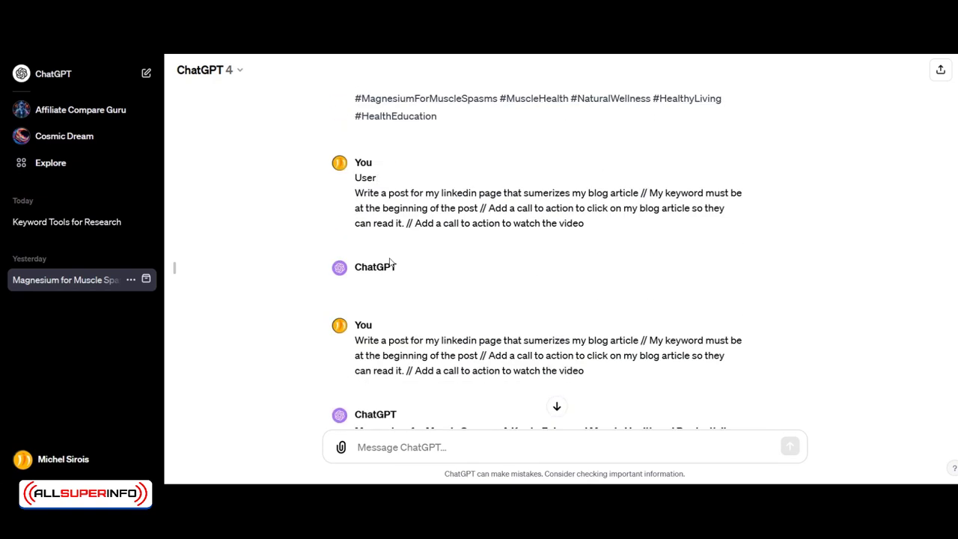
pyautogui.scroll(-4, 389, 262)
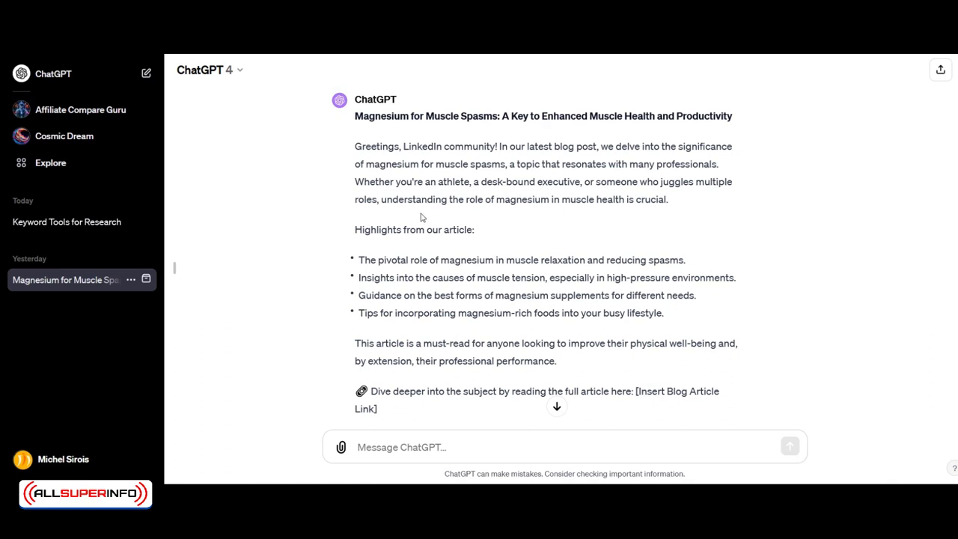
# - Review the 'Magnesium for Muscle Spasms' heading, the article highlight bullets and the full post text
pyautogui.moveTo(355, 116); pyautogui.dragTo(501, 127)
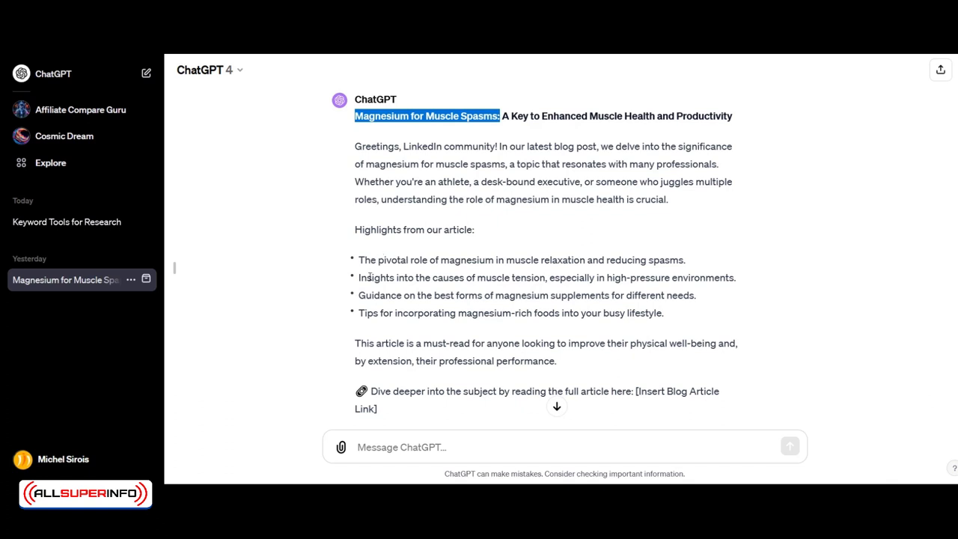
pyautogui.moveTo(366, 278); pyautogui.dragTo(457, 313)
pyautogui.scroll(-3, 457, 312)
pyautogui.moveTo(449, 247); pyautogui.dragTo(392, 233)
pyautogui.scroll(-1, 438, 276)
pyautogui.moveTo(410, 277); pyautogui.dragTo(508, 280)
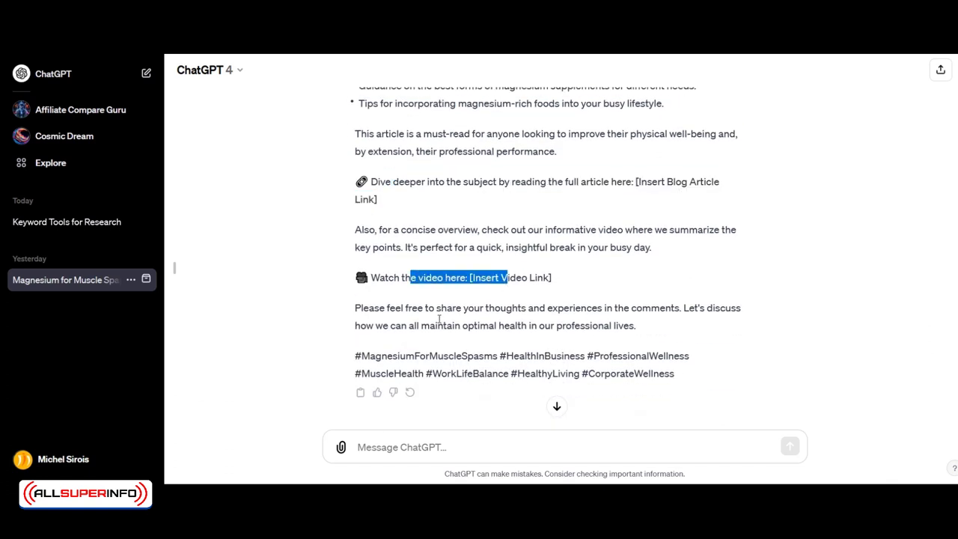
pyautogui.moveTo(693, 386); pyautogui.dragTo(346, 228)
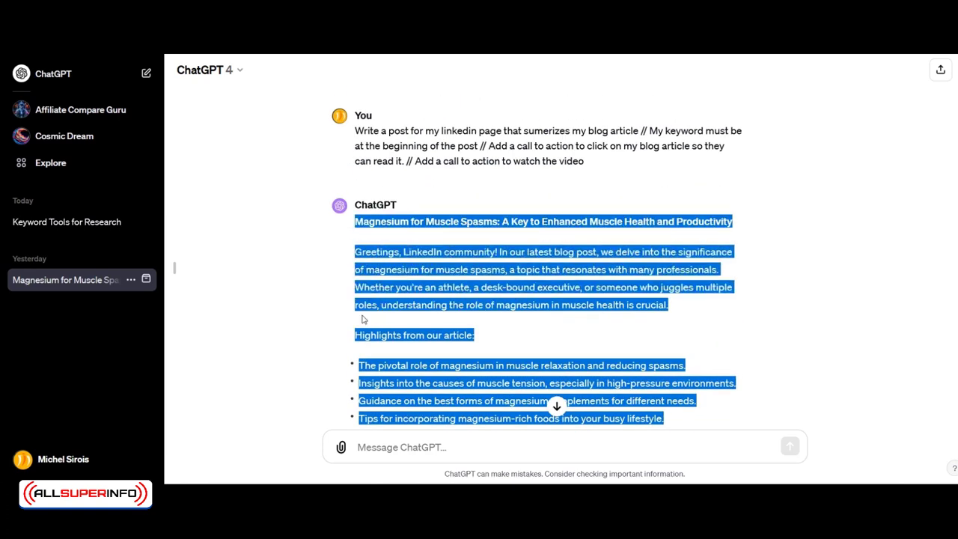
pyautogui.click(277, 299)
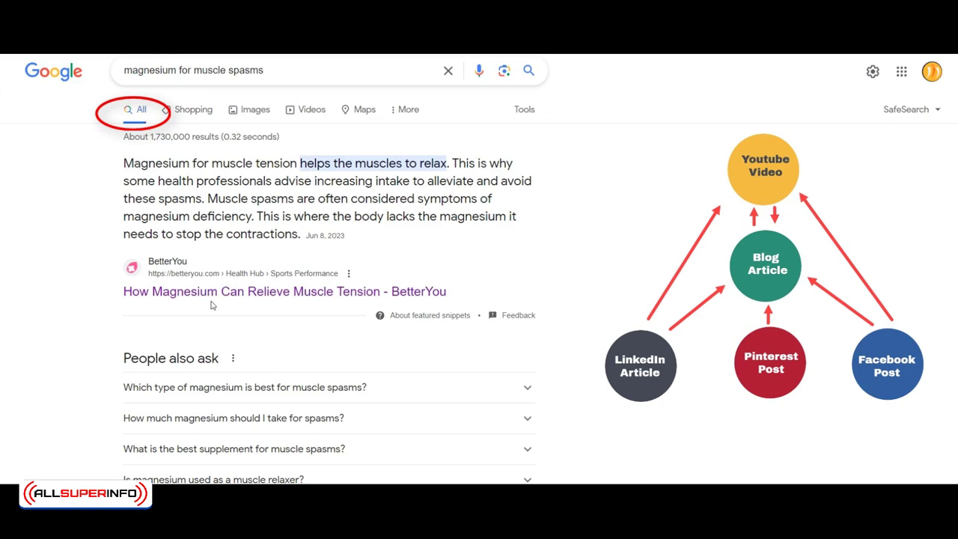
# - Scroll through the 'magnesium for muscle spasms' results, from the featured snippet to People also ask
pyautogui.scroll(-10, 21, 349)
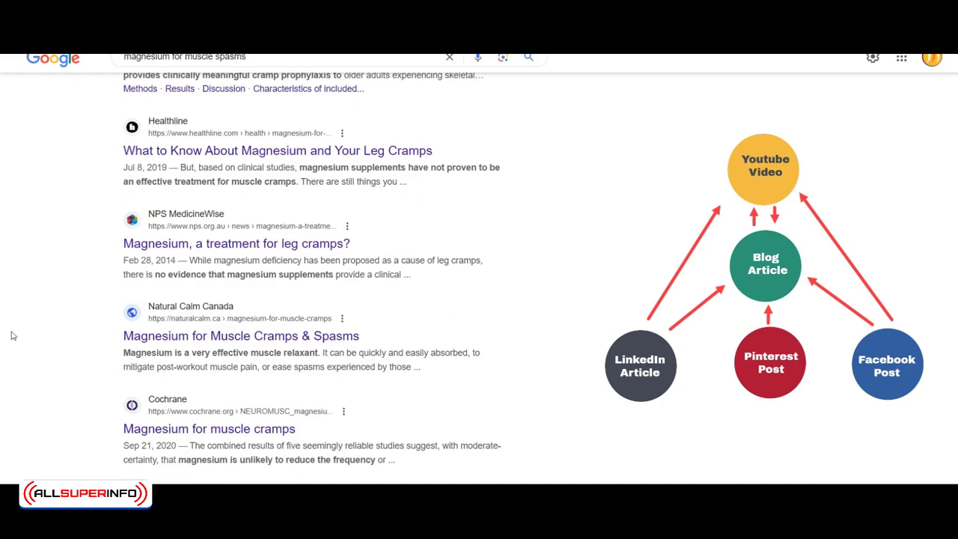
pyautogui.scroll(10, 15, 336)
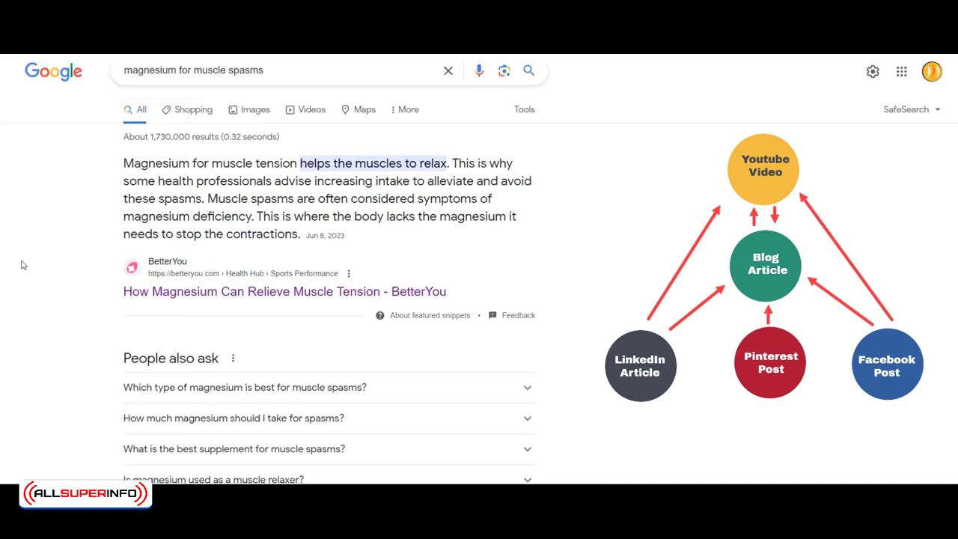
pyautogui.scroll(-5, 7, 289)
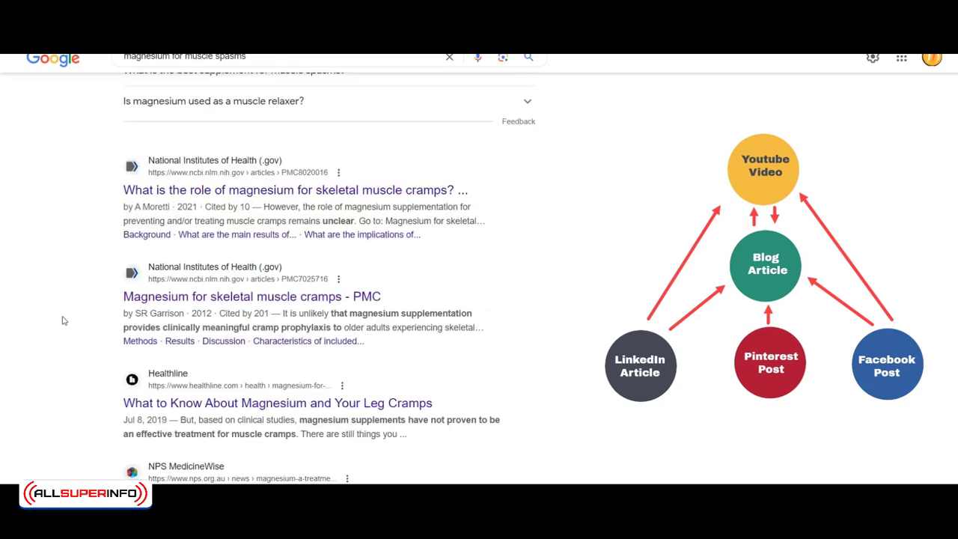
pyautogui.scroll(5, 65, 321)
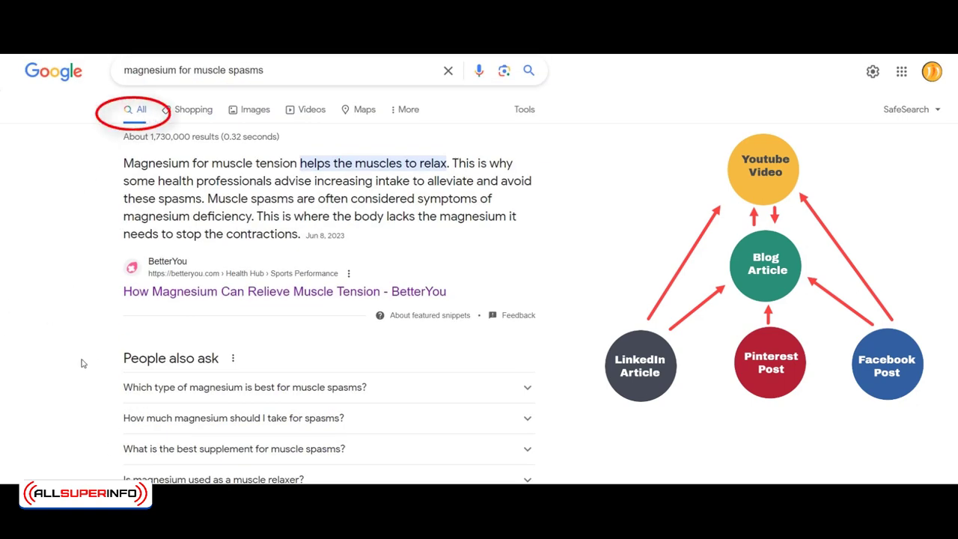